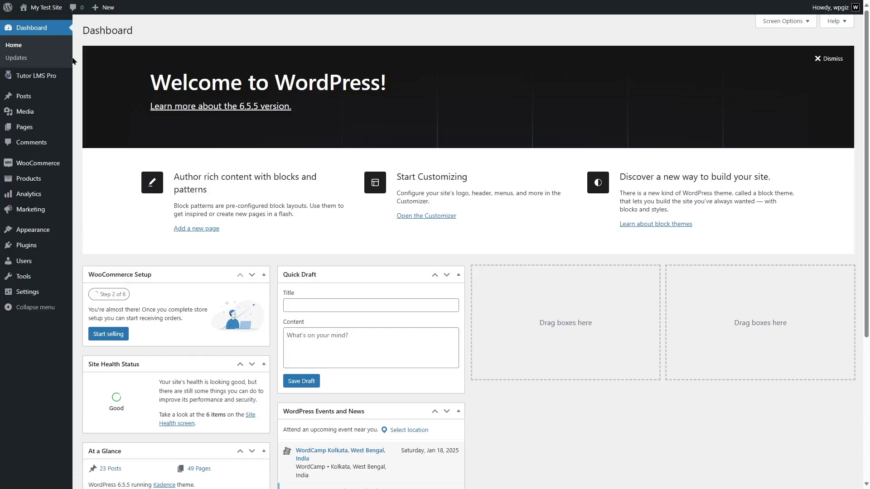
# Switch on the Course Preview add-on from the Tutor LMS Pro Add-ons page
pyautogui.moveTo(39, 77)
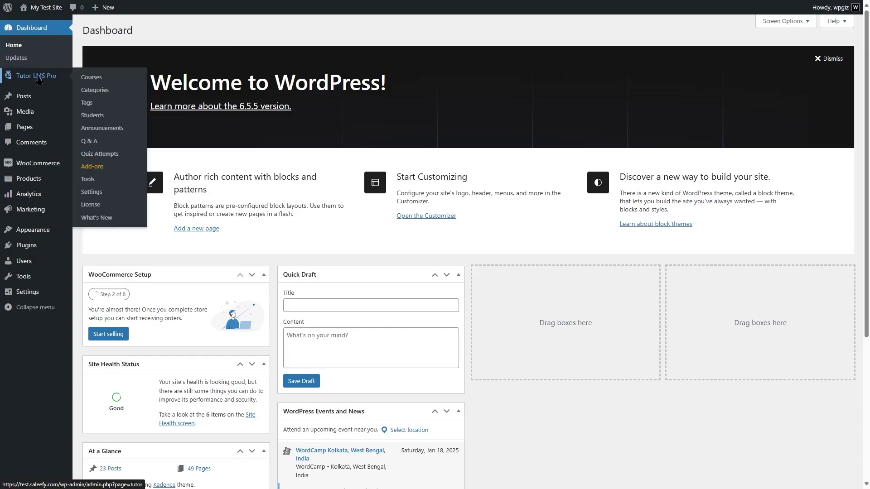
pyautogui.click(94, 169)
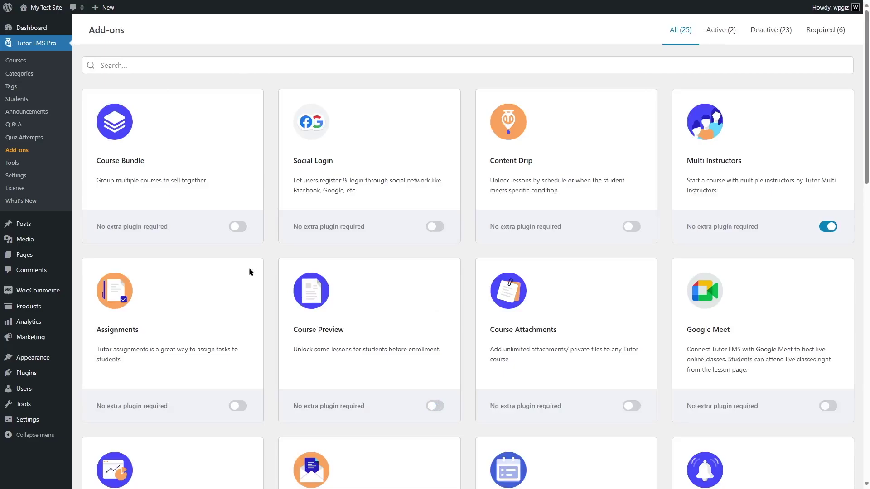
pyautogui.click(435, 405)
# Open the Courses list and show the actions for WordPress for Beginners
pyautogui.click(40, 62)
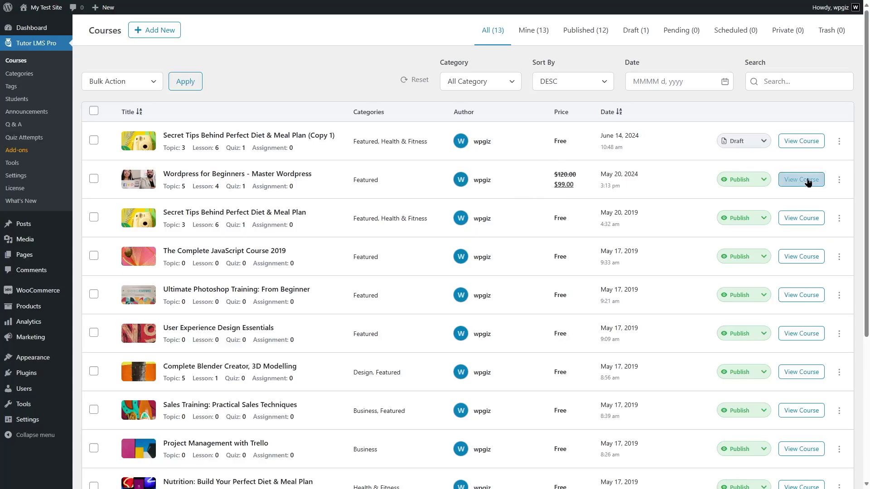
pyautogui.click(839, 184)
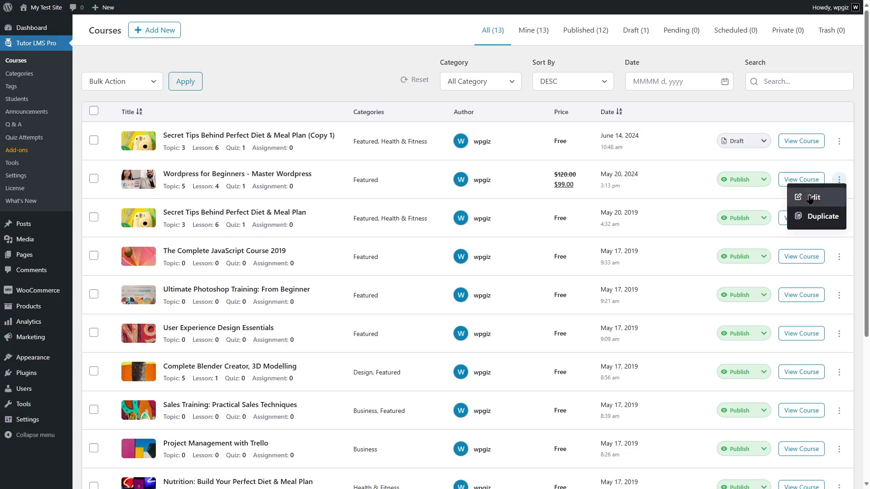
# Edit WordPress for Beginners and expand its Installing WordPress Locally topic in Course Builder
pyautogui.click(755, 195)
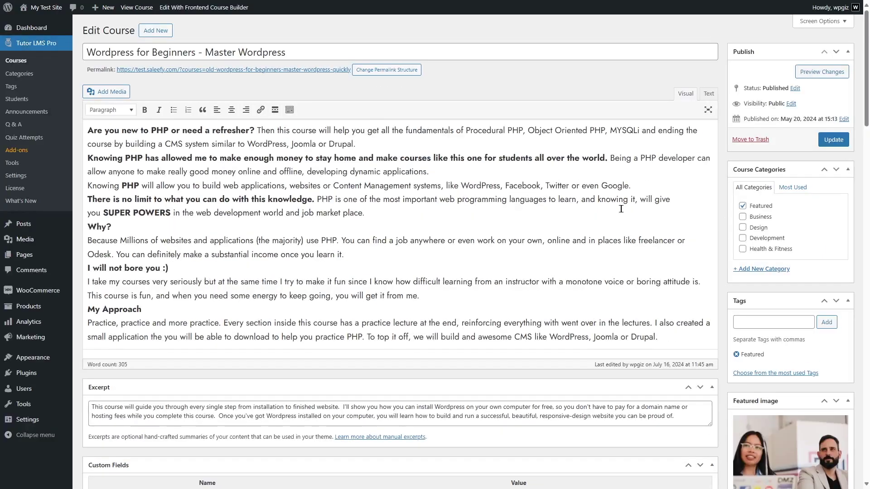
pyautogui.scroll(-5, 663, 173)
pyautogui.scroll(-13, 663, 174)
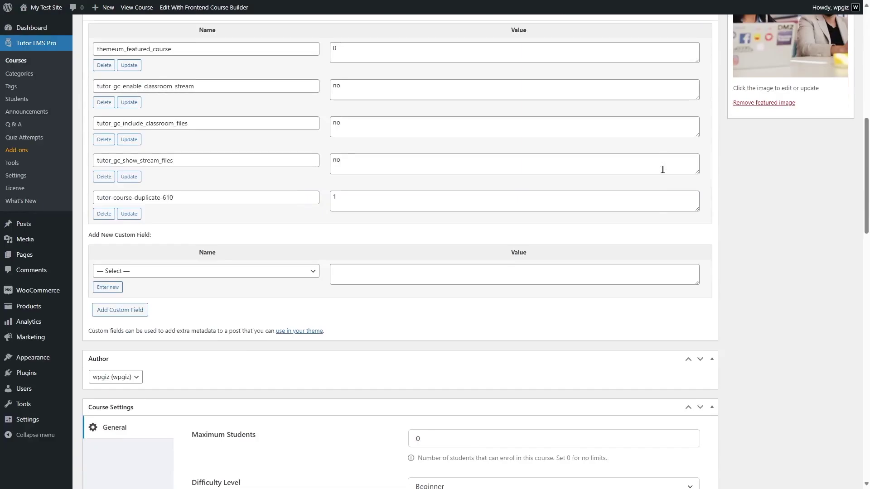
pyautogui.scroll(-5, 662, 173)
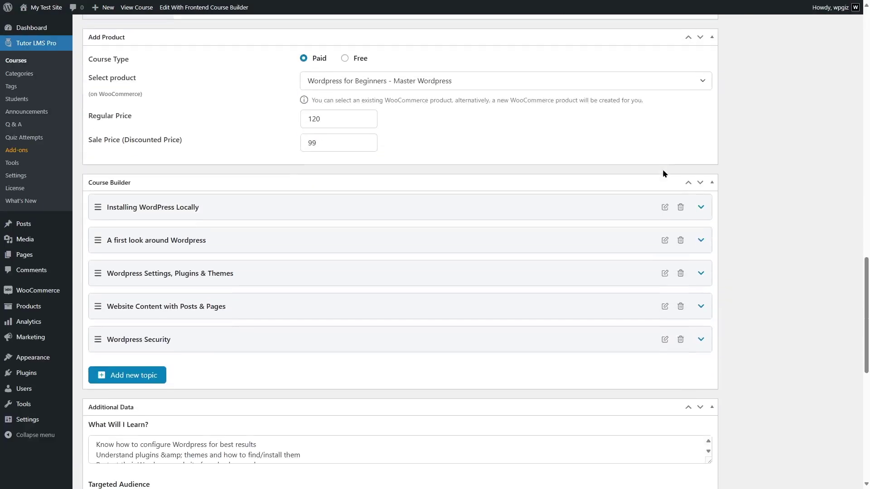
pyautogui.click(701, 208)
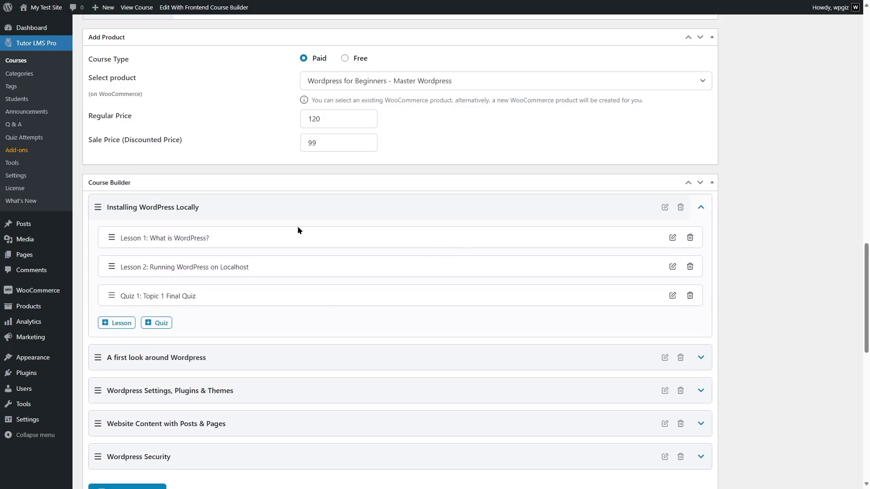
pyautogui.click(701, 359)
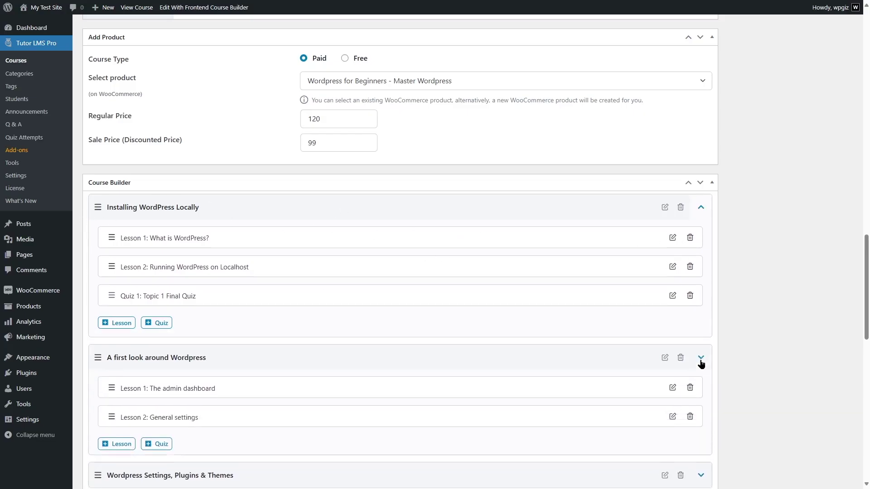
pyautogui.click(701, 358)
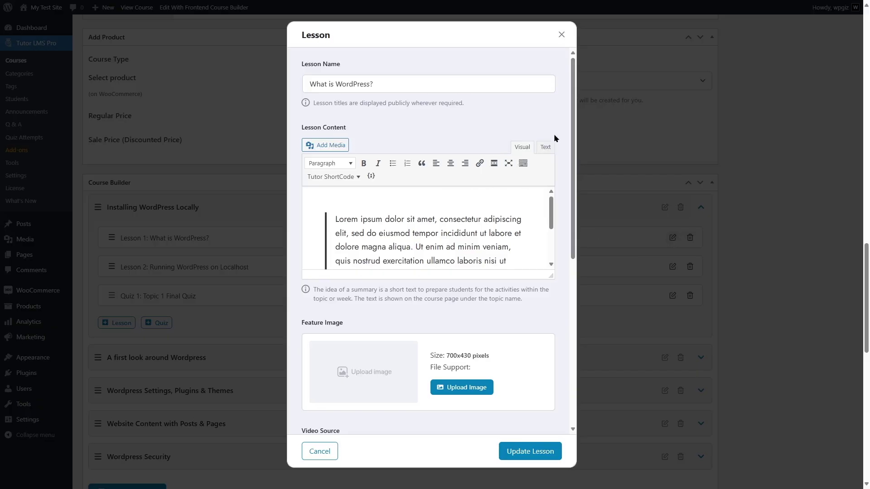
# Enable Course Preview on 'What is WordPress?' and 'Running WordPress on Localhost', updating each lesson
pyautogui.scroll(-7, 565, 157)
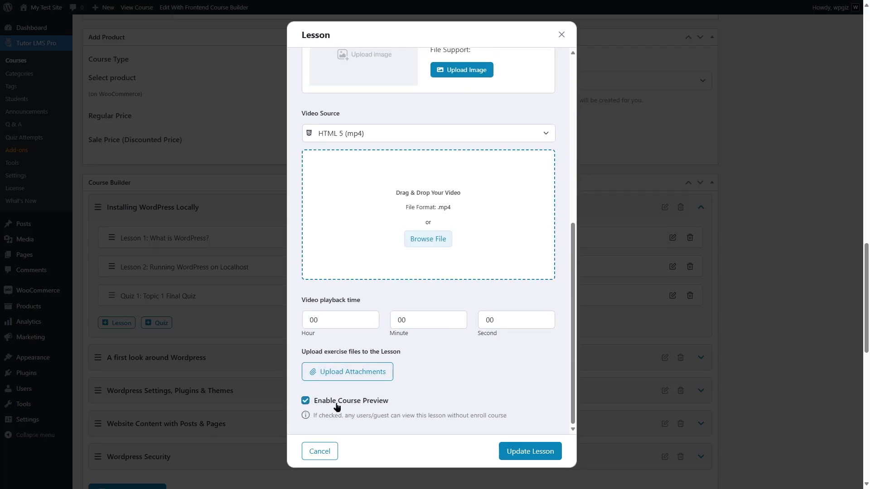
pyautogui.click(513, 453)
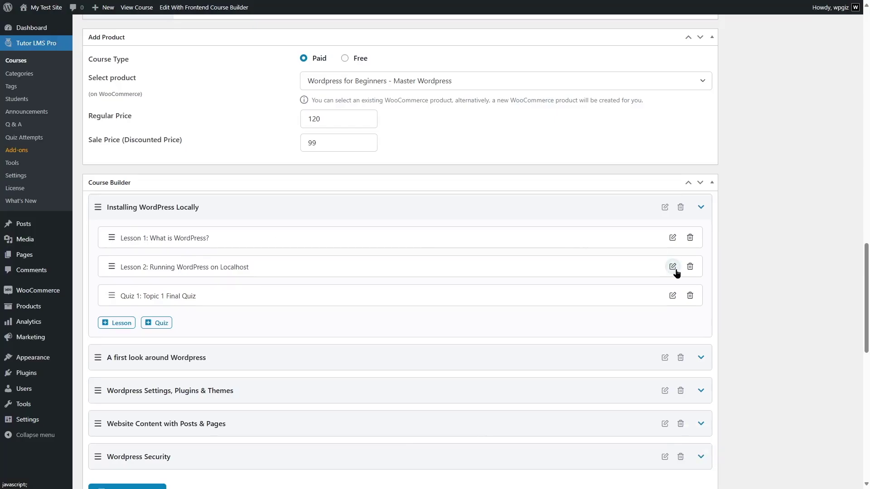
pyautogui.scroll(-2, 539, 223)
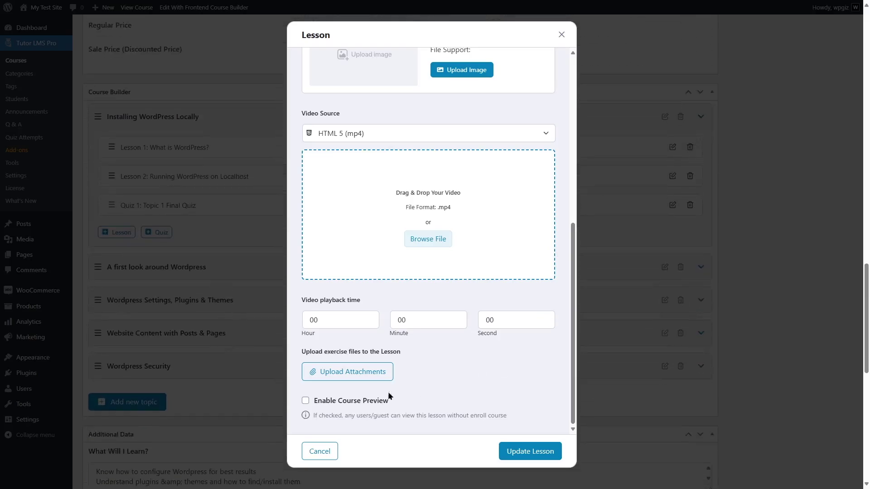
pyautogui.click(306, 400)
pyautogui.click(519, 450)
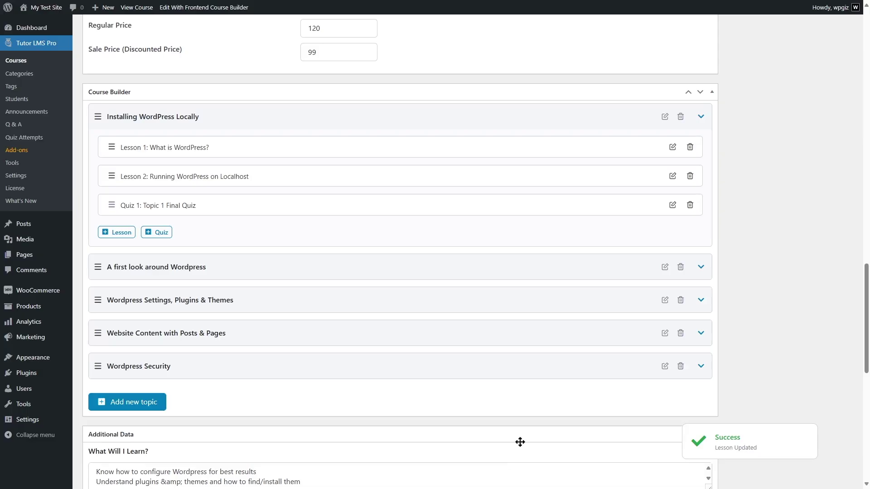
pyautogui.scroll(3, 528, 437)
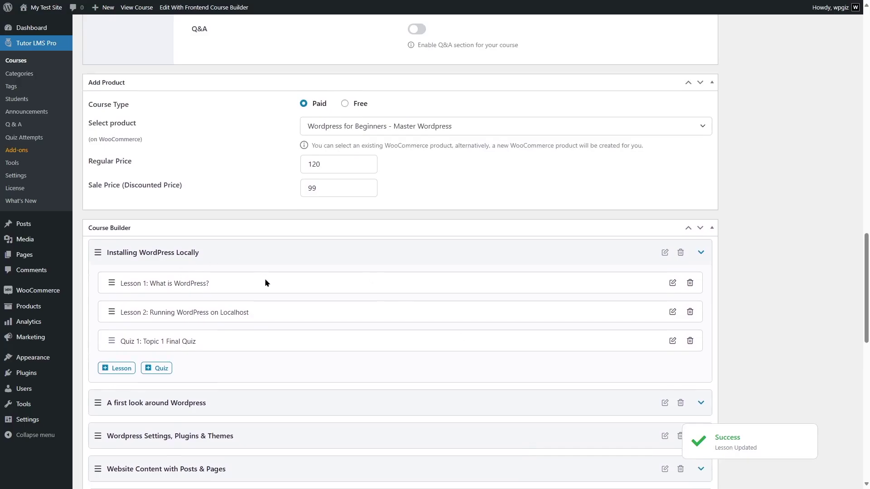
# Go from the admin to the public site through My Test Site
pyautogui.scroll(2, 267, 298)
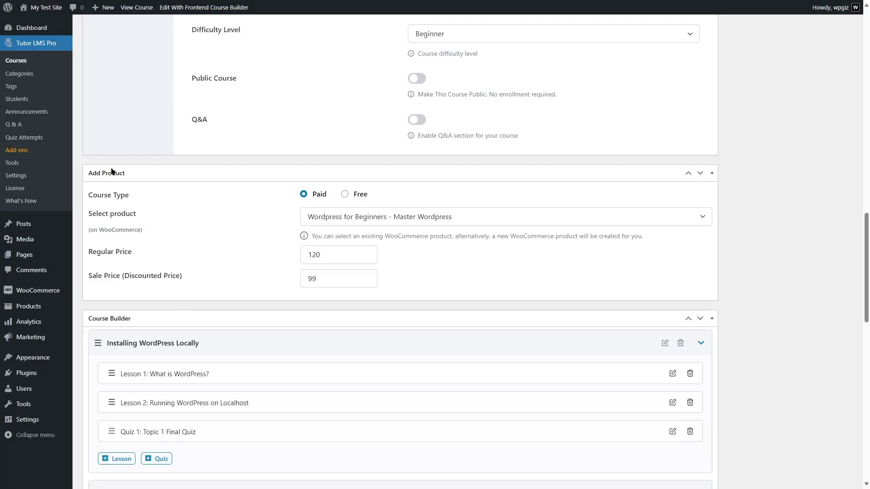
pyautogui.moveTo(48, 8)
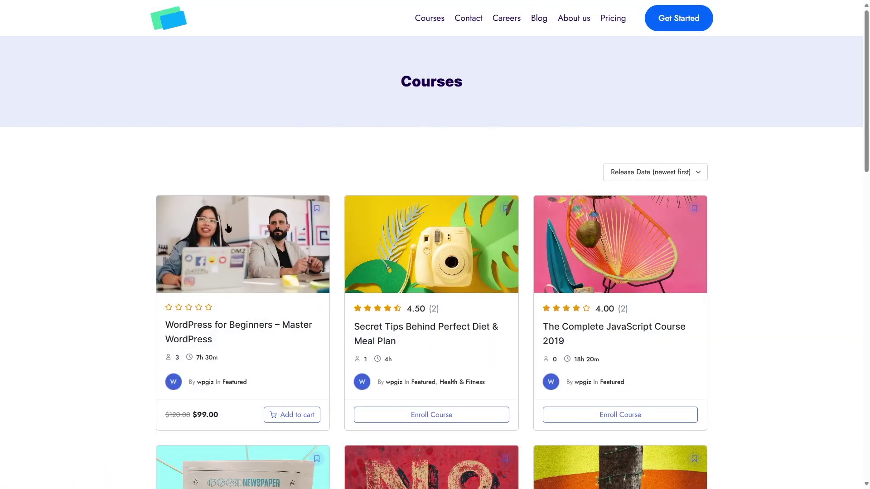
# Open the WordPress for Beginners course page and inspect its Course Content sections
pyautogui.click(248, 261)
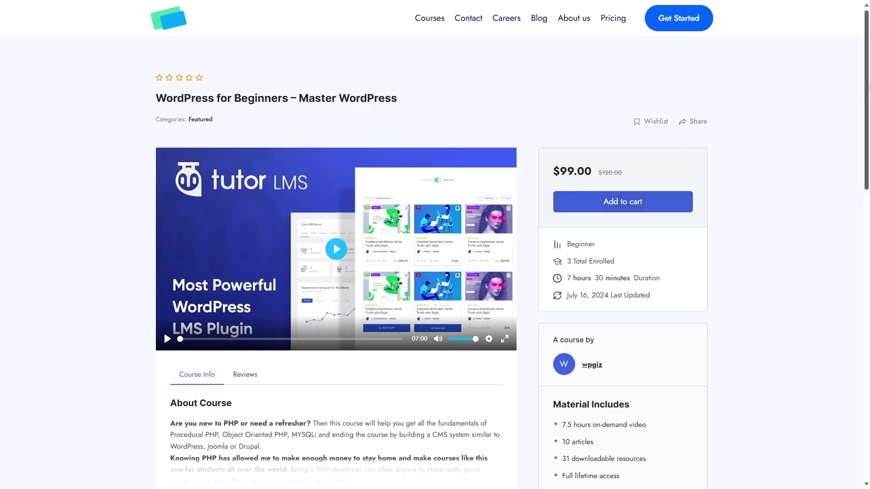
pyautogui.moveTo(866, 97); pyautogui.dragTo(868, 306)
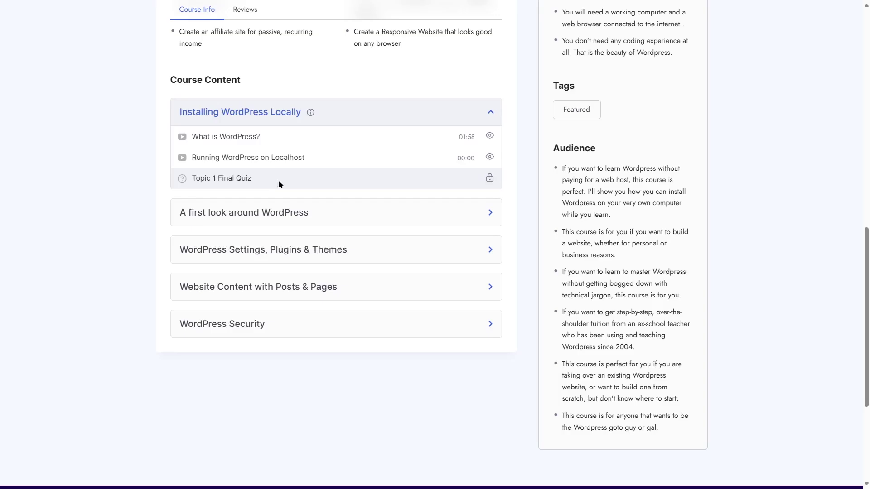
pyautogui.click(490, 215)
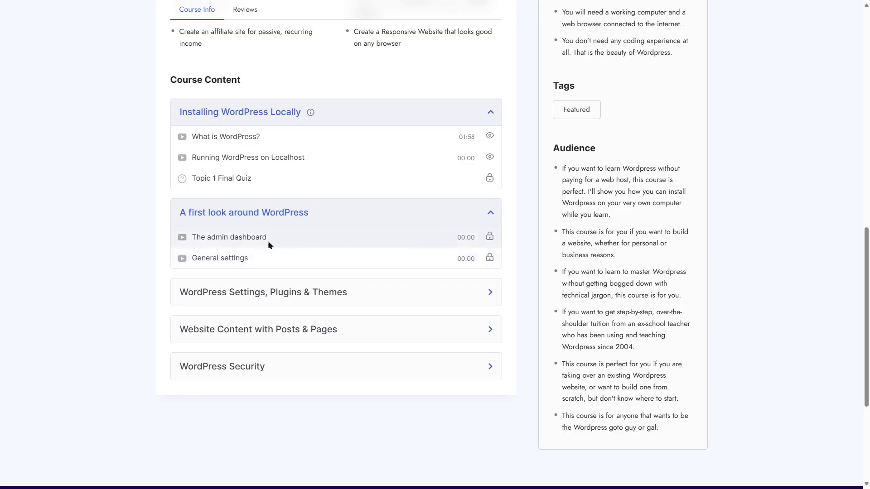
pyautogui.click(229, 209)
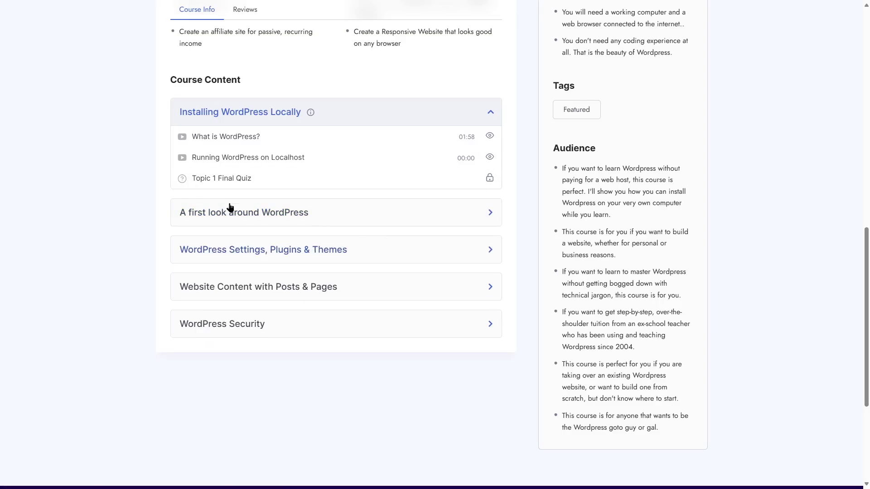
# View the 'What is WordPress?' preview lesson, then close it
pyautogui.click(224, 141)
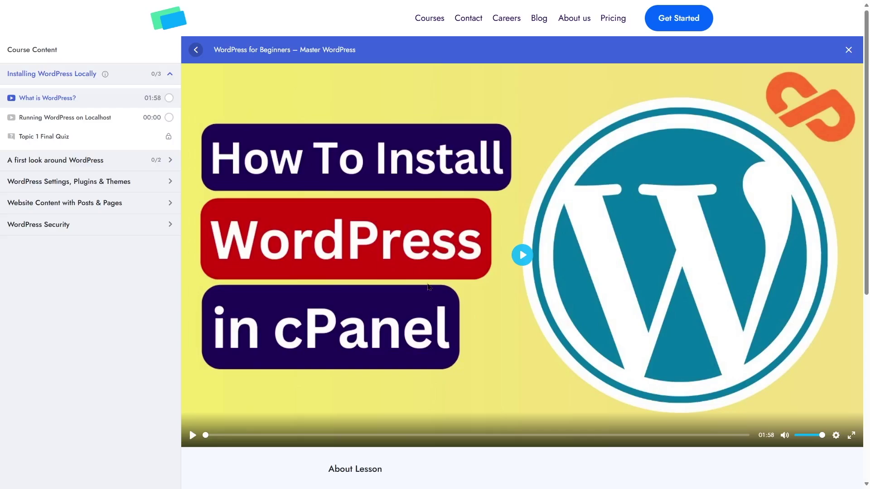
pyautogui.scroll(-5, 472, 246)
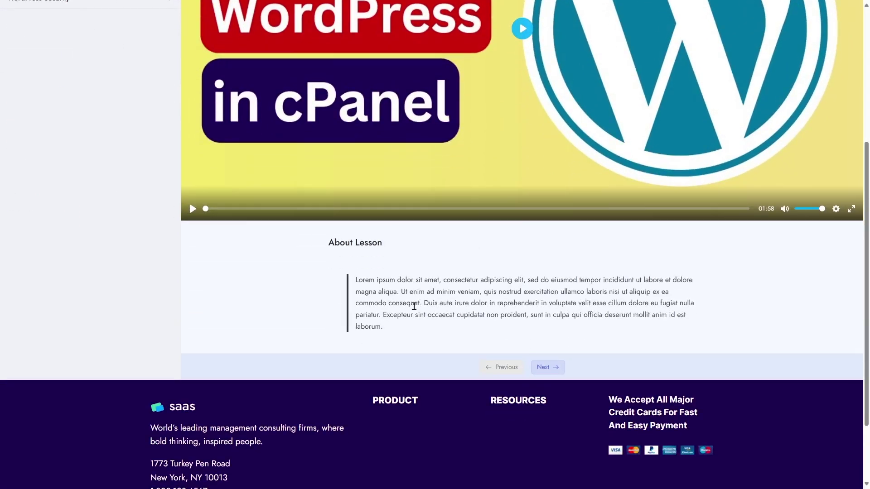
pyautogui.scroll(5, 410, 308)
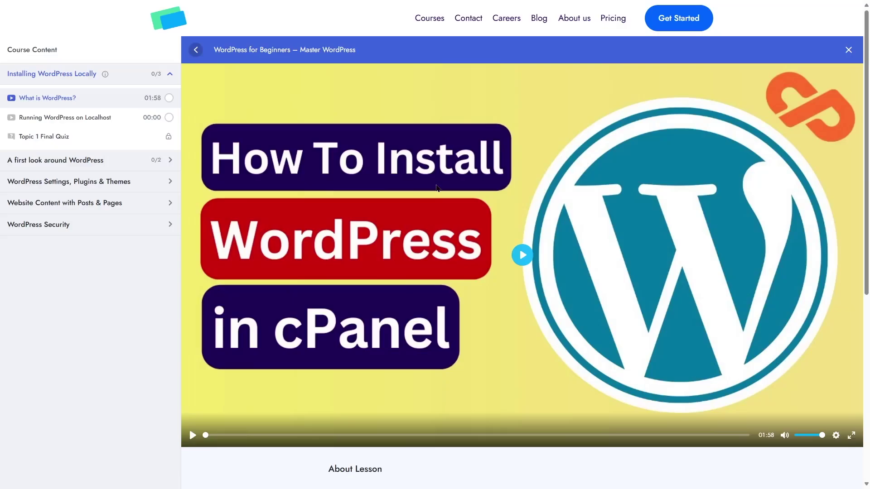
pyautogui.click(847, 49)
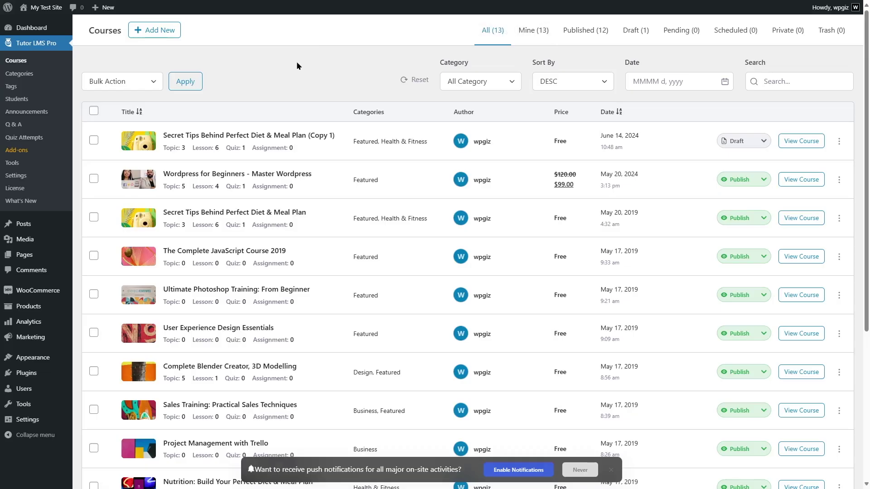
# Open Tutor LMS Pro Settings on the General section
pyautogui.click(16, 176)
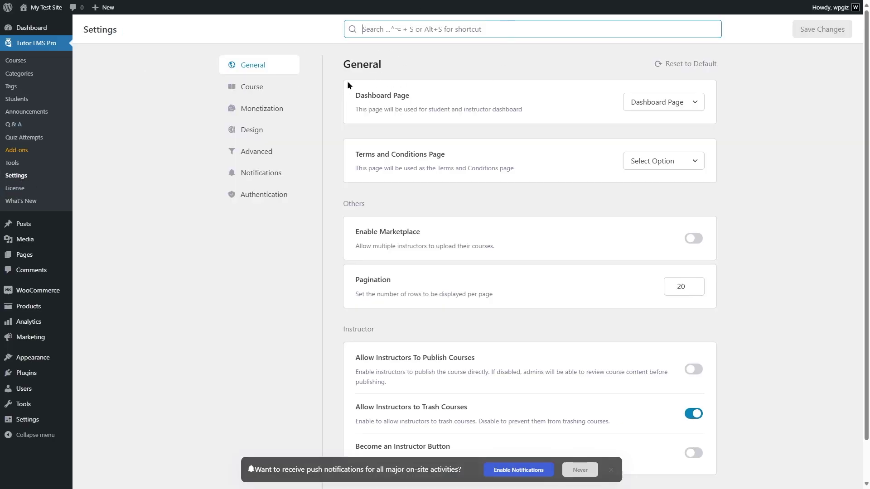
# Show the Course tab of the Tutor LMS settings
pyautogui.click(248, 95)
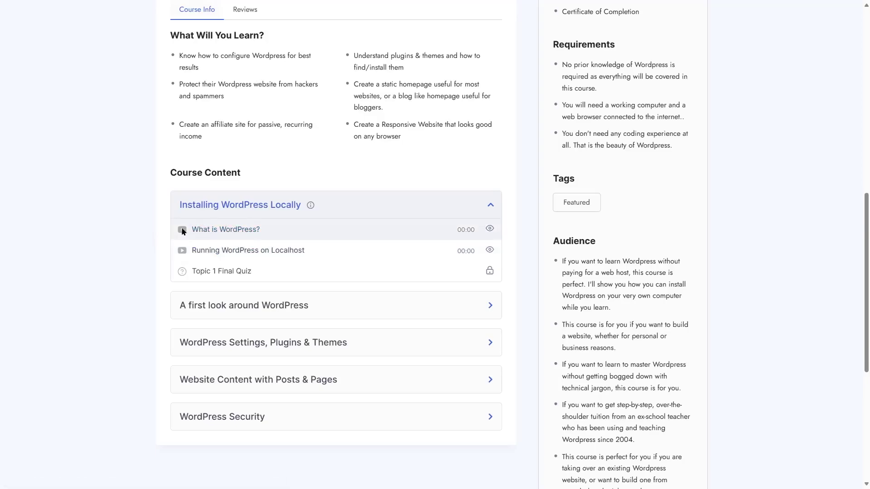
pyautogui.scroll(8, 434, 185)
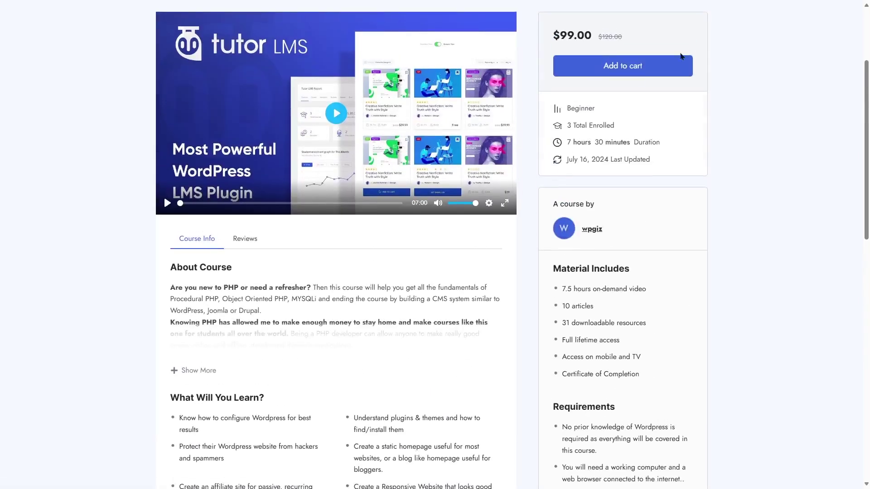
pyautogui.scroll(3, 406, 198)
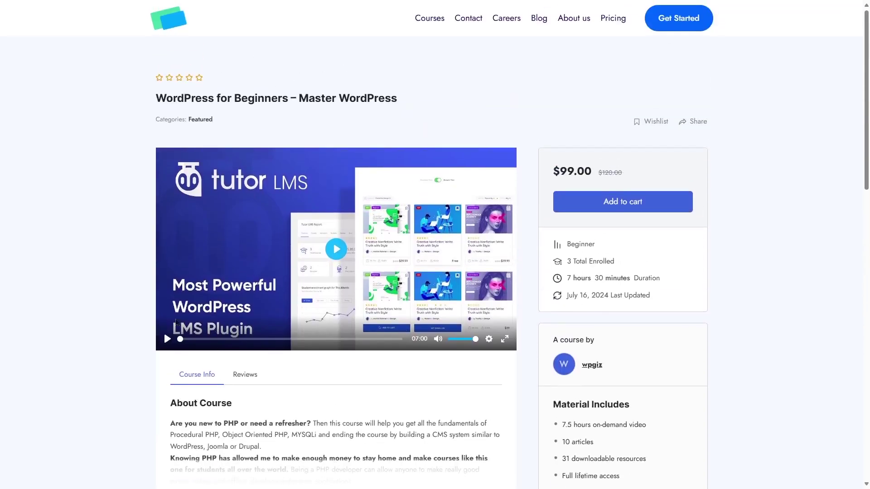